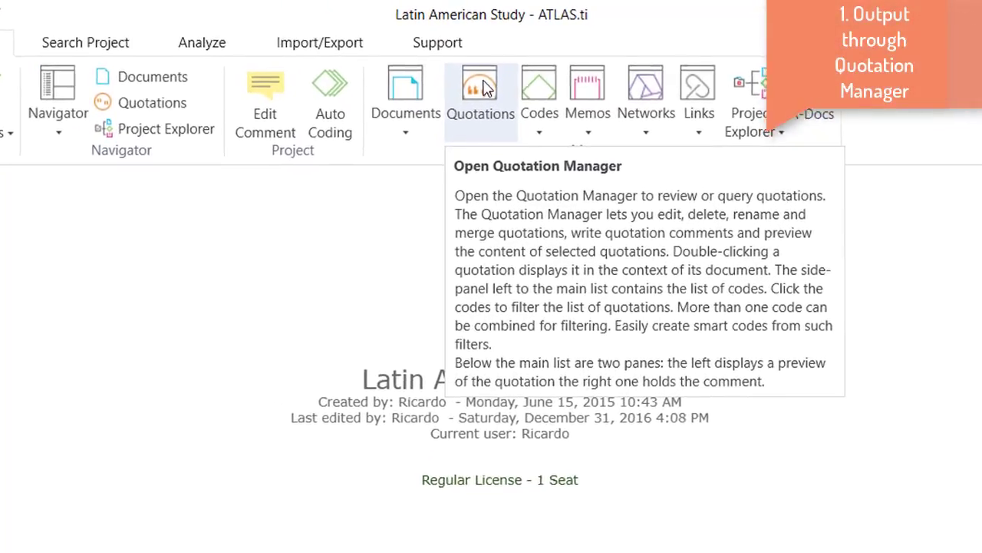
# - Open the Quotation Manager full screen and filter it to Funding-Funding Sources (6 of 62 quotations)
pyautogui.click(484, 72)
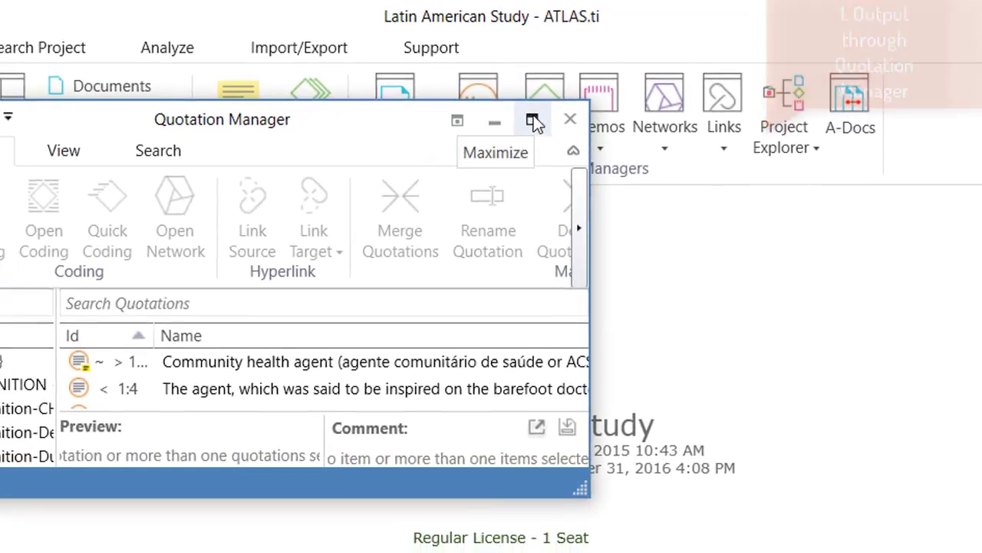
pyautogui.click(534, 121)
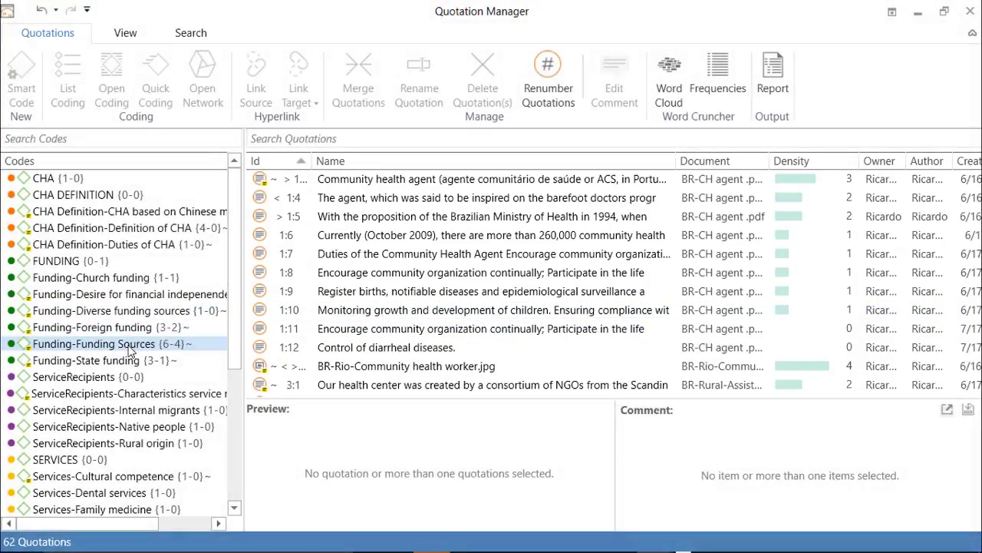
pyautogui.click(131, 350)
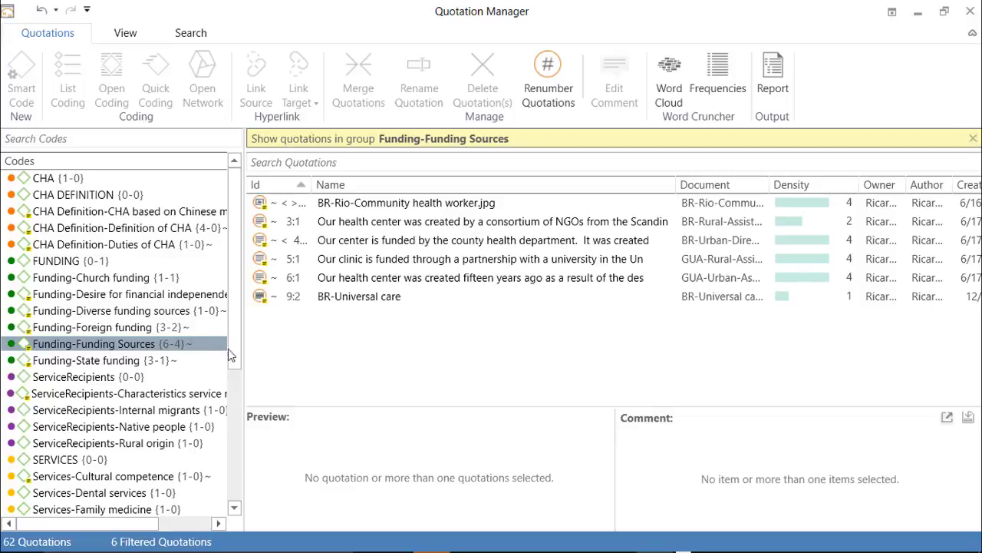
# - Start a quotation report for the 6 filtered Funding-Funding Sources quotations
pyautogui.click(774, 77)
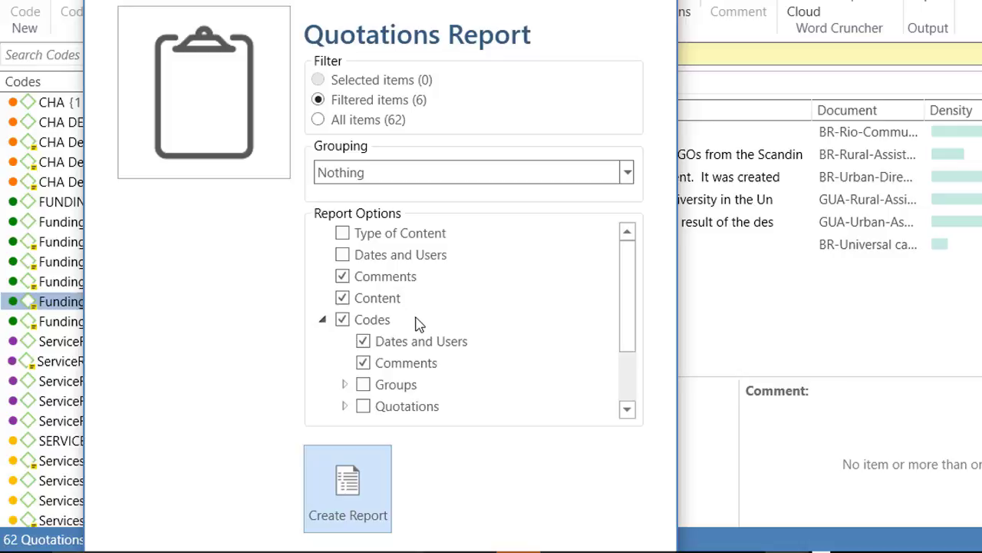
# - Generate the quotations report full screen and highlight the Funding Sources header, first heading and comment
pyautogui.click(353, 483)
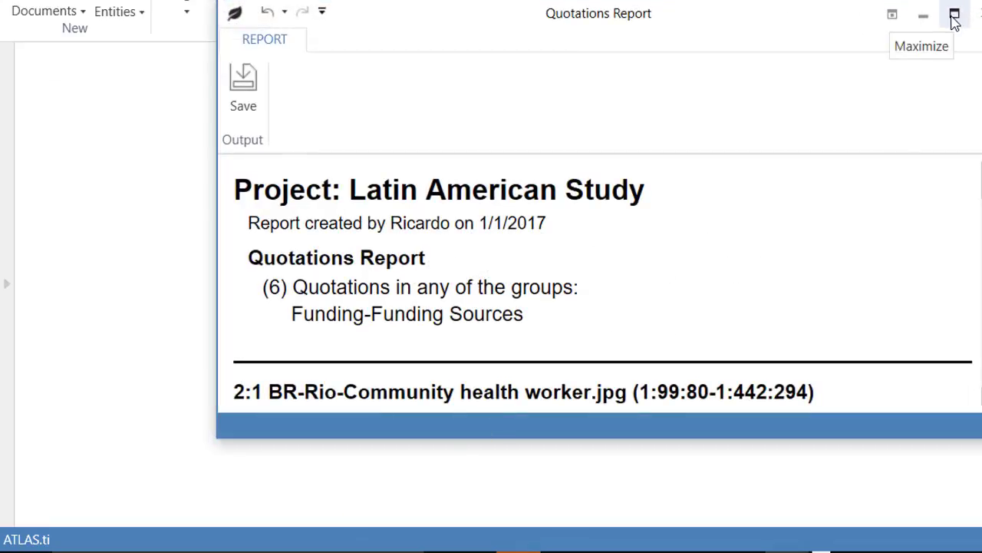
pyautogui.click(955, 16)
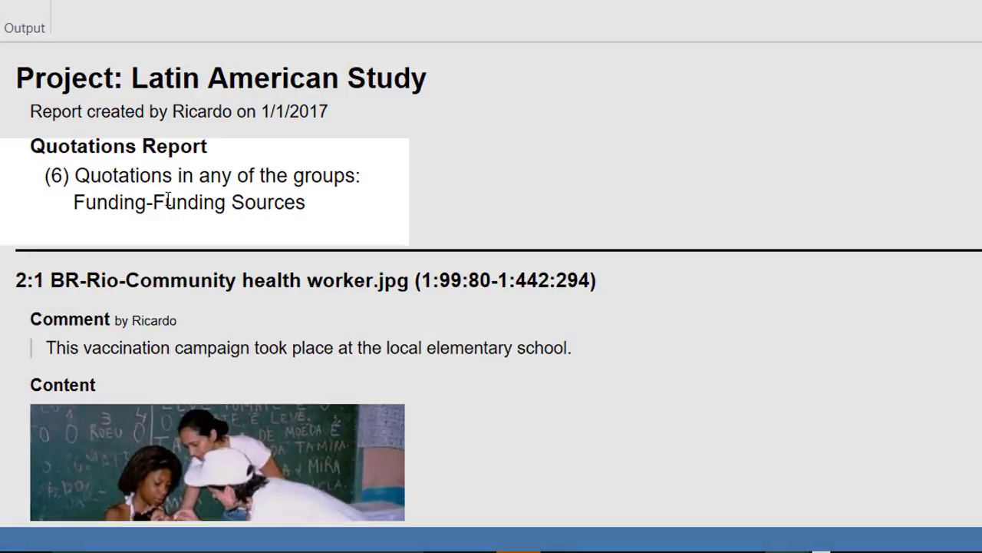
pyautogui.moveTo(155, 202); pyautogui.dragTo(305, 202)
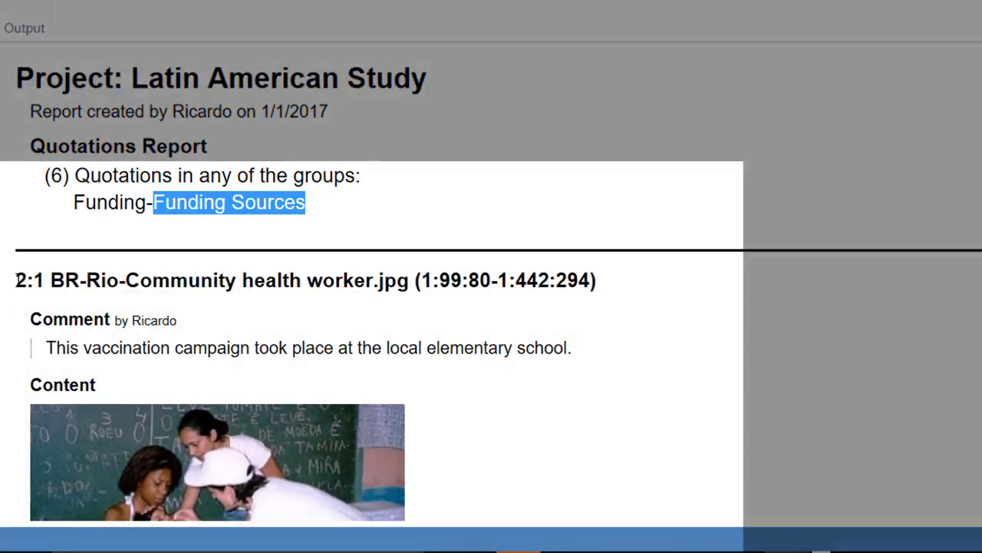
pyautogui.moveTo(16, 280); pyautogui.dragTo(407, 281)
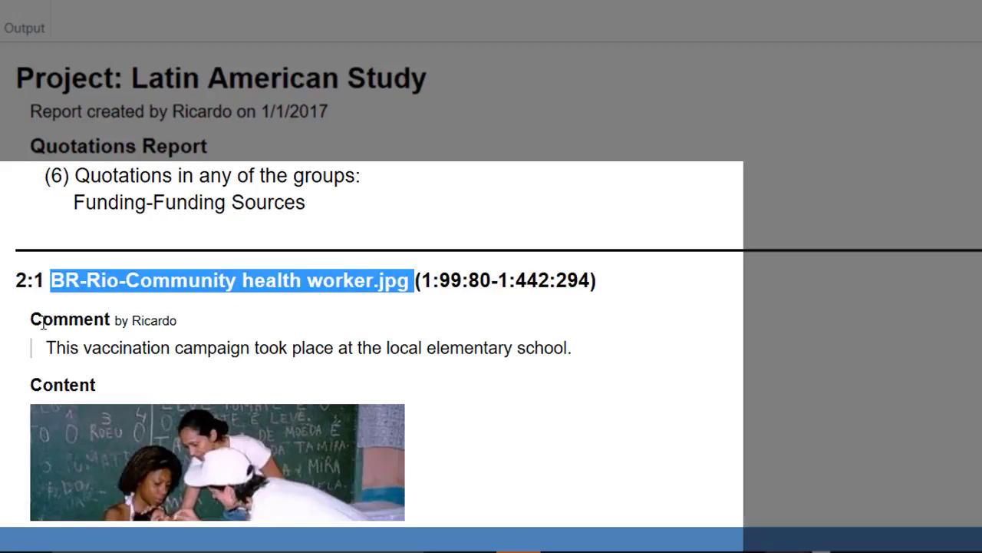
pyautogui.moveTo(31, 320); pyautogui.dragTo(581, 361)
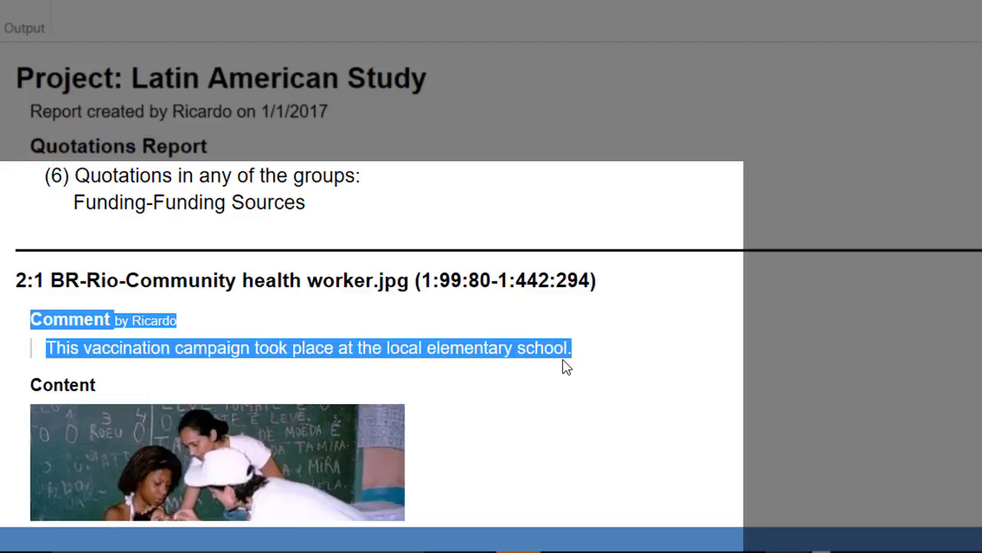
# - Scroll through quotation 2:1's image content and highlight its Funding-Funding Sources code comment
pyautogui.scroll(-3, 563, 366)
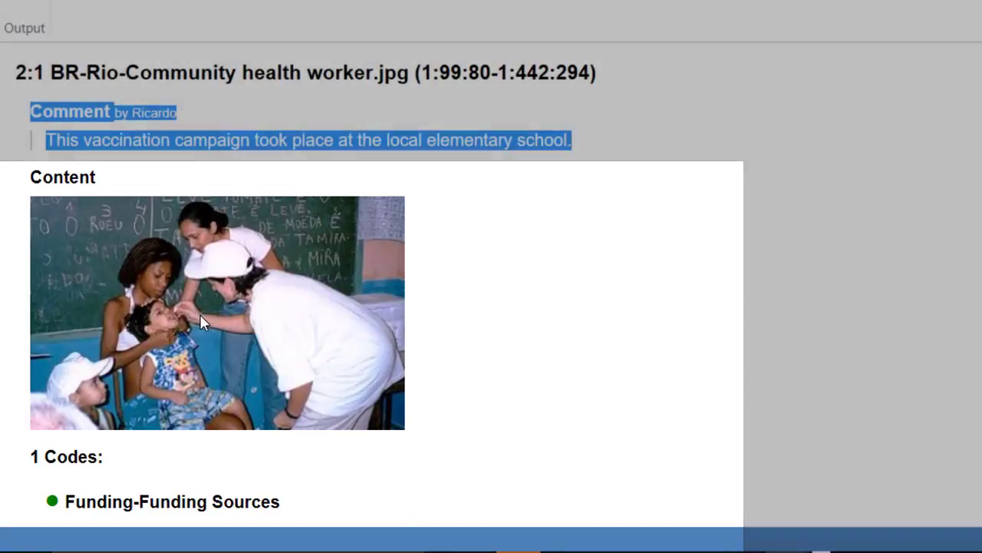
pyautogui.scroll(-2, 199, 314)
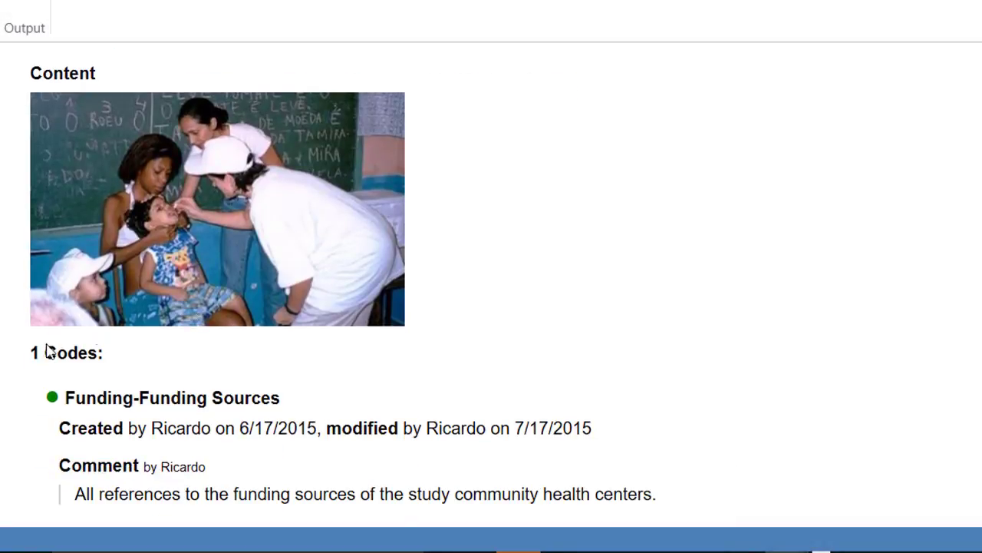
pyautogui.moveTo(64, 398); pyautogui.dragTo(278, 397)
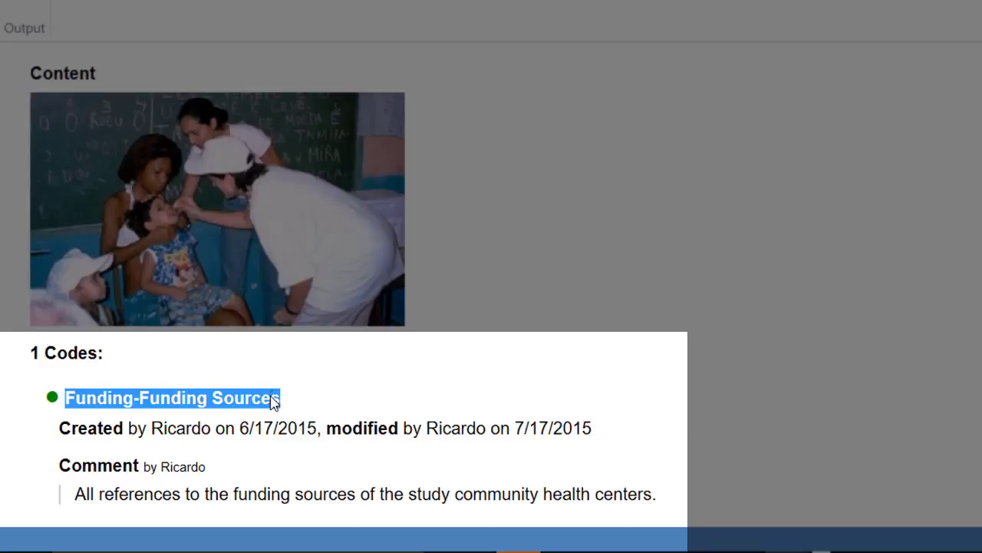
pyautogui.scroll(-2, 334, 398)
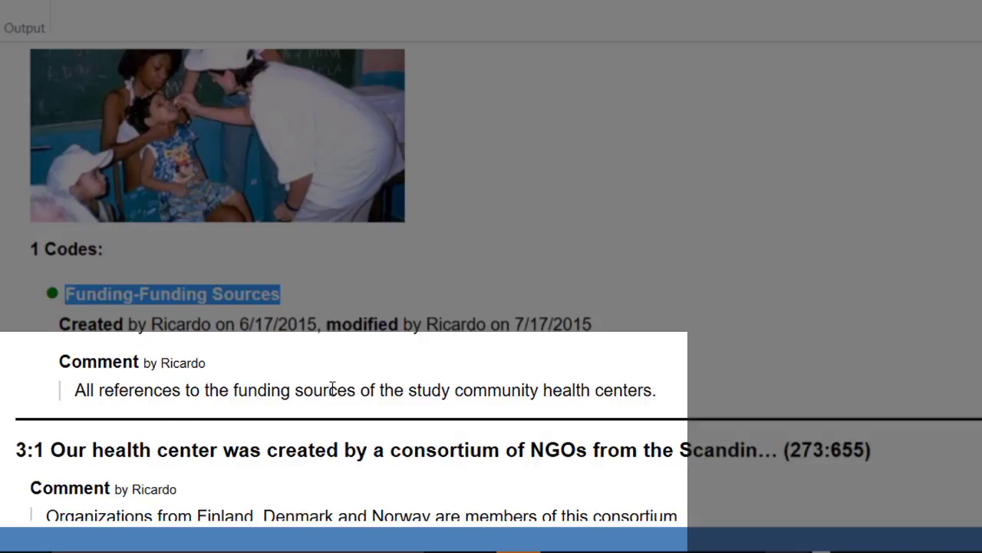
pyautogui.click(79, 392)
pyautogui.moveTo(79, 390); pyautogui.dragTo(641, 393)
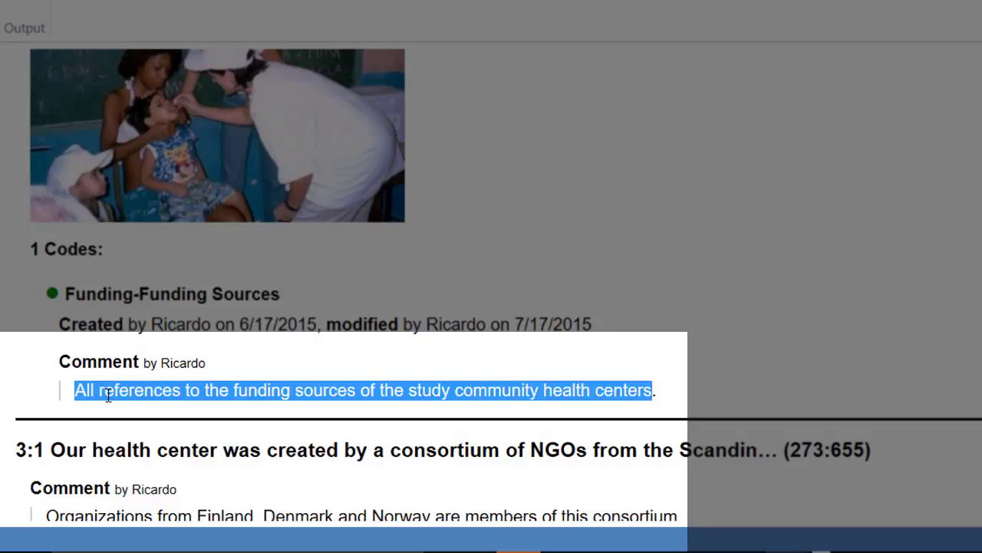
# - Scroll to quotation 3:1 and highlight its heading, consortium comment and interview content
pyautogui.scroll(-5, 105, 390)
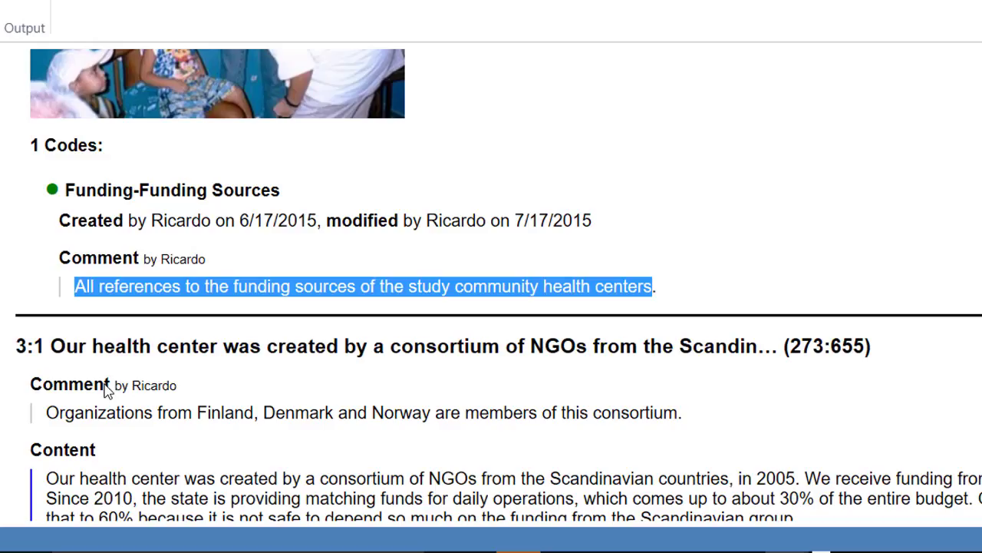
pyautogui.scroll(-3, 105, 392)
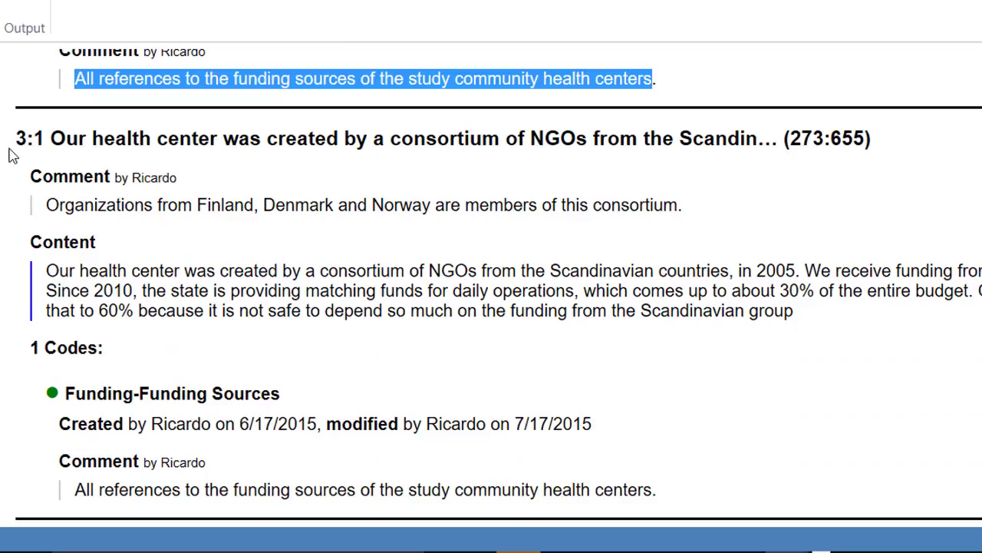
pyautogui.moveTo(15, 139); pyautogui.dragTo(27, 139)
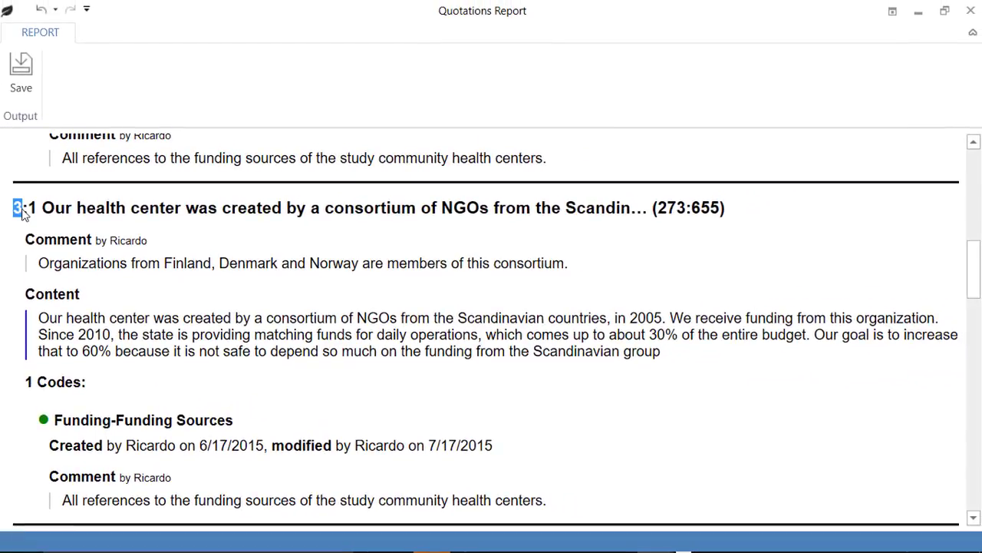
pyautogui.moveTo(23, 214); pyautogui.dragTo(643, 205)
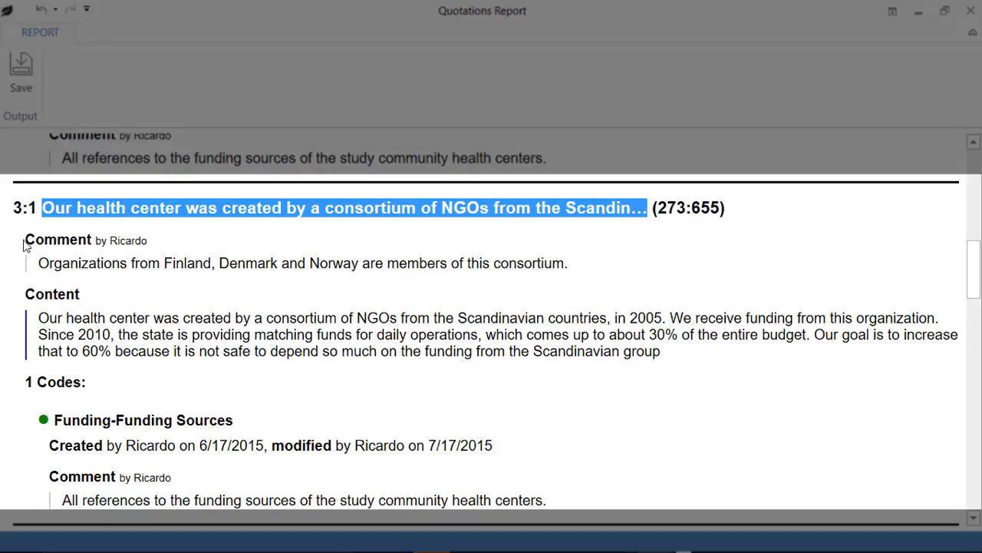
pyautogui.moveTo(23, 241); pyautogui.dragTo(594, 275)
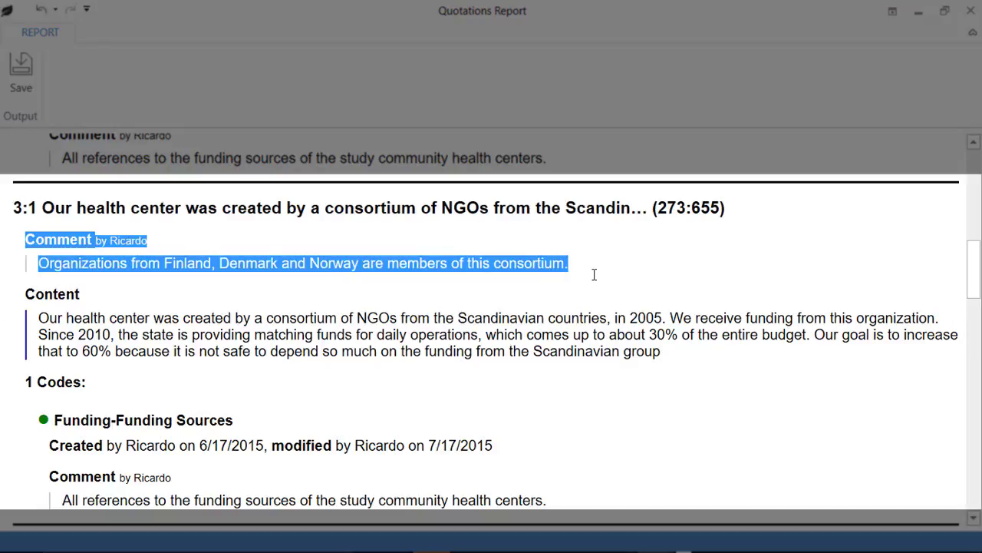
pyautogui.moveTo(23, 291); pyautogui.dragTo(665, 353)
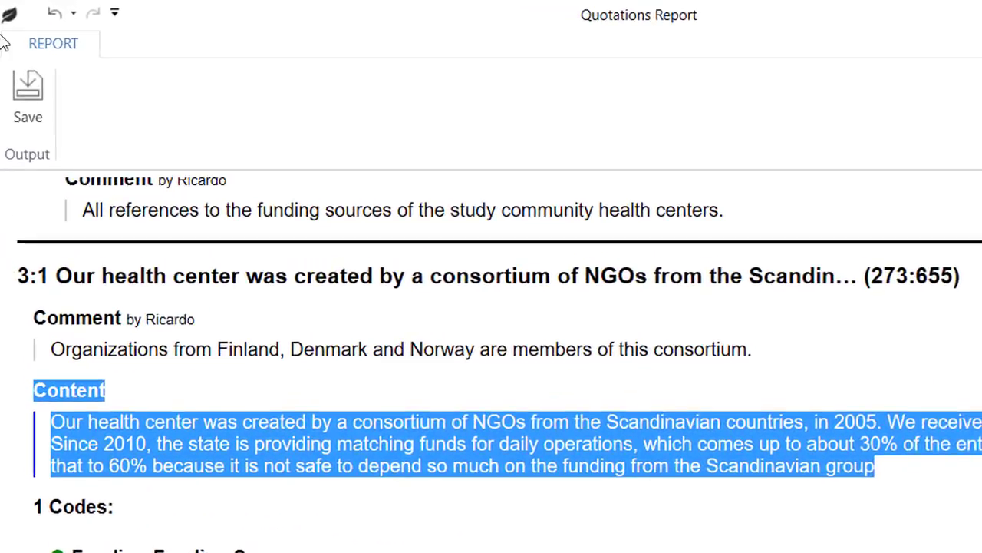
# - Check the PDF and Word save formats, cancel the save, and close the report window
pyautogui.click(31, 103)
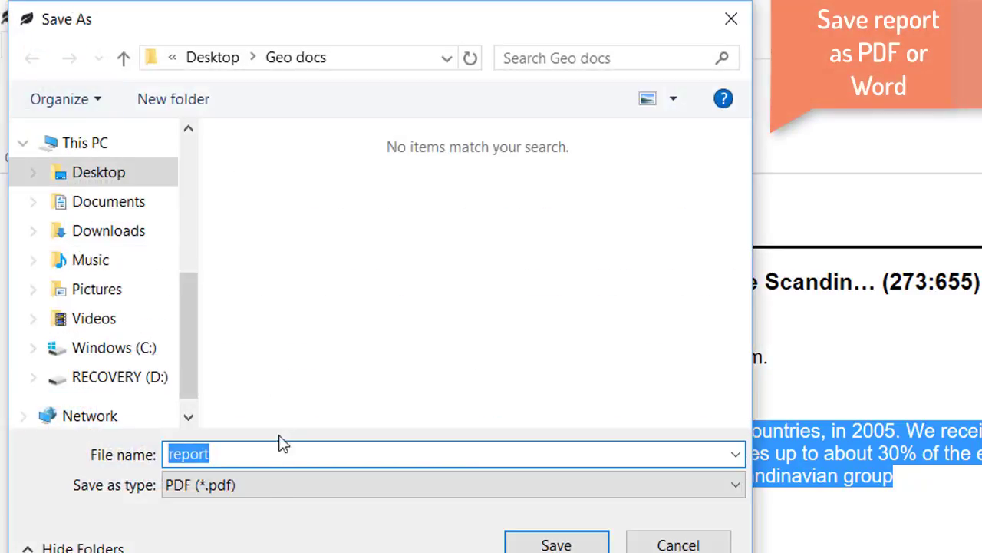
pyautogui.click(261, 495)
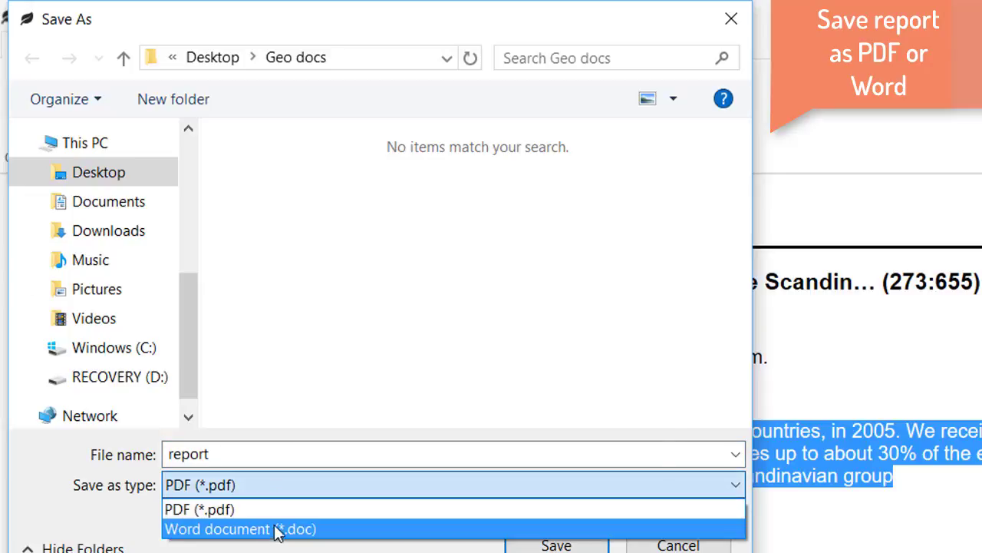
pyautogui.click(679, 542)
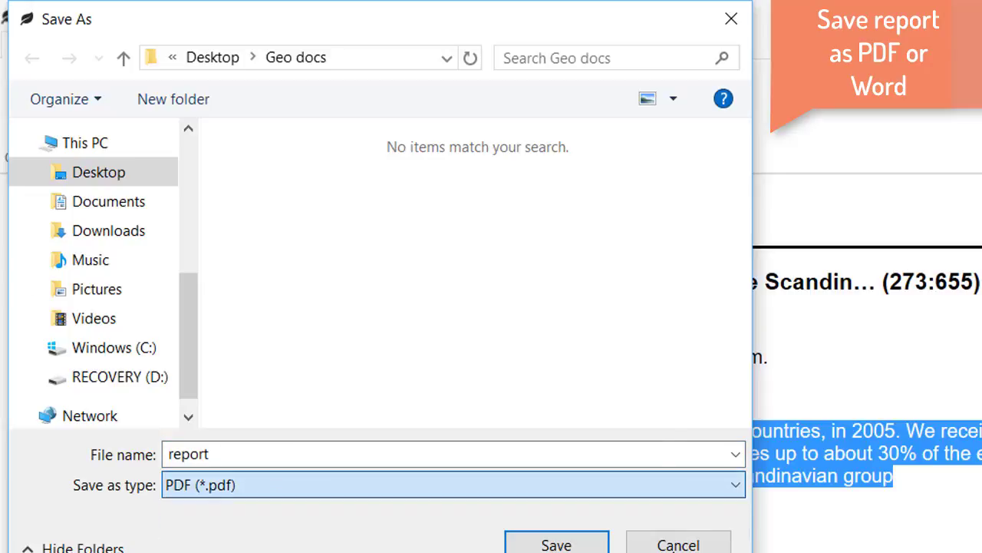
pyautogui.click(679, 541)
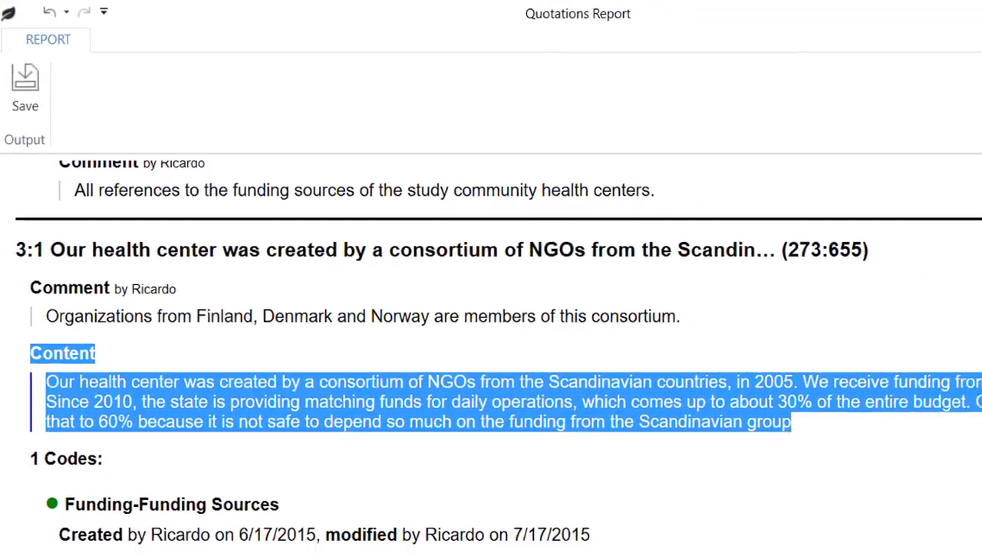
pyautogui.click(975, 14)
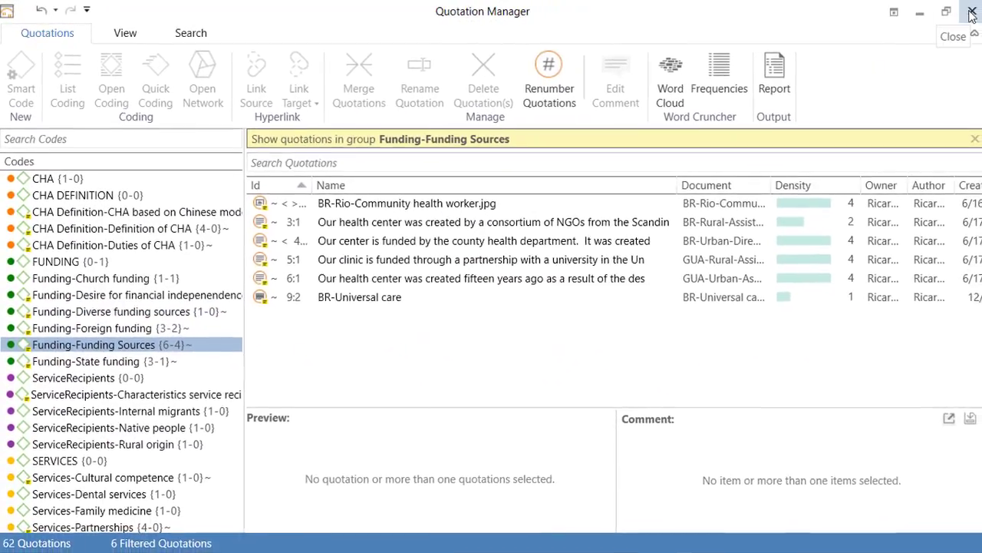
# - Replace the Quotation Manager with a full-screen Code Manager and select the Funding-Funding Sources code
pyautogui.click(981, 12)
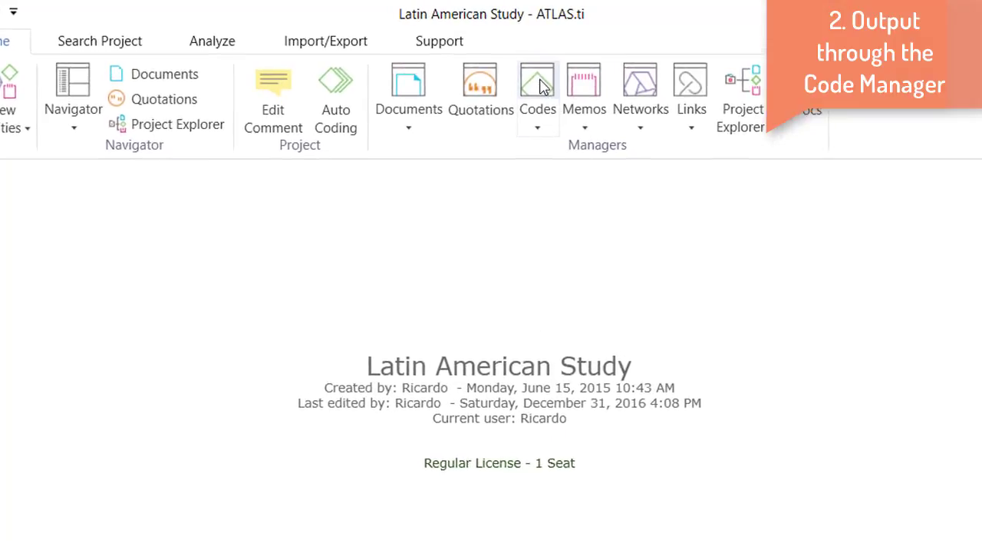
pyautogui.click(532, 70)
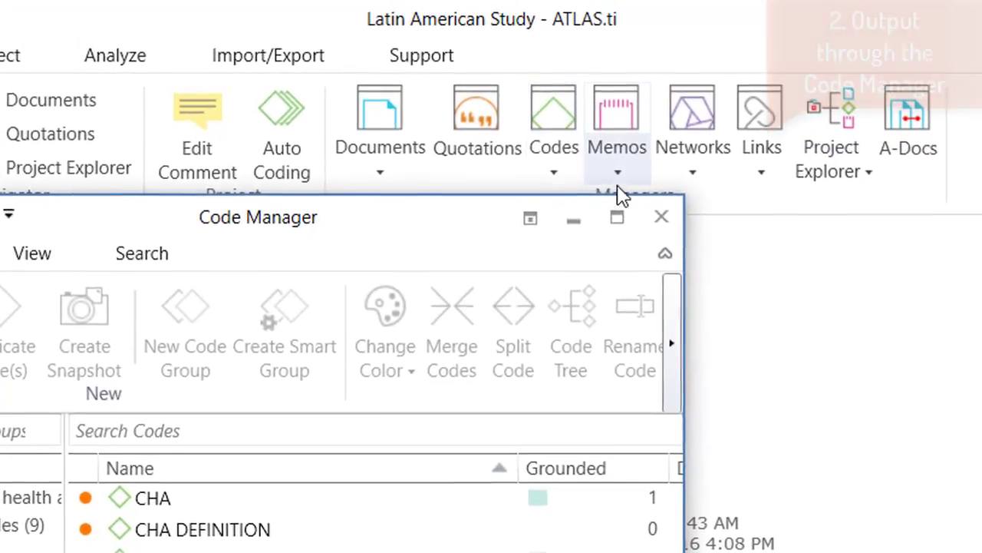
pyautogui.click(605, 198)
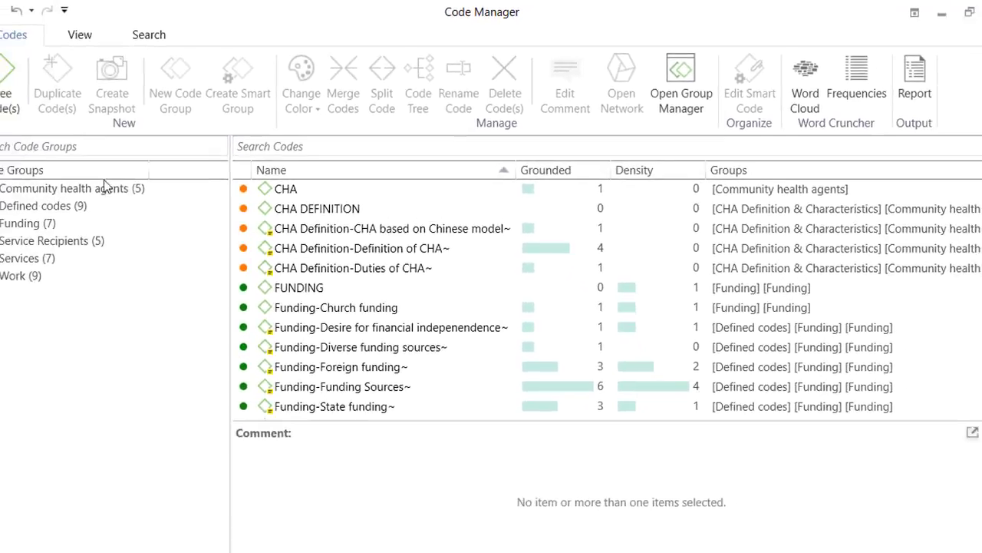
pyautogui.click(62, 179)
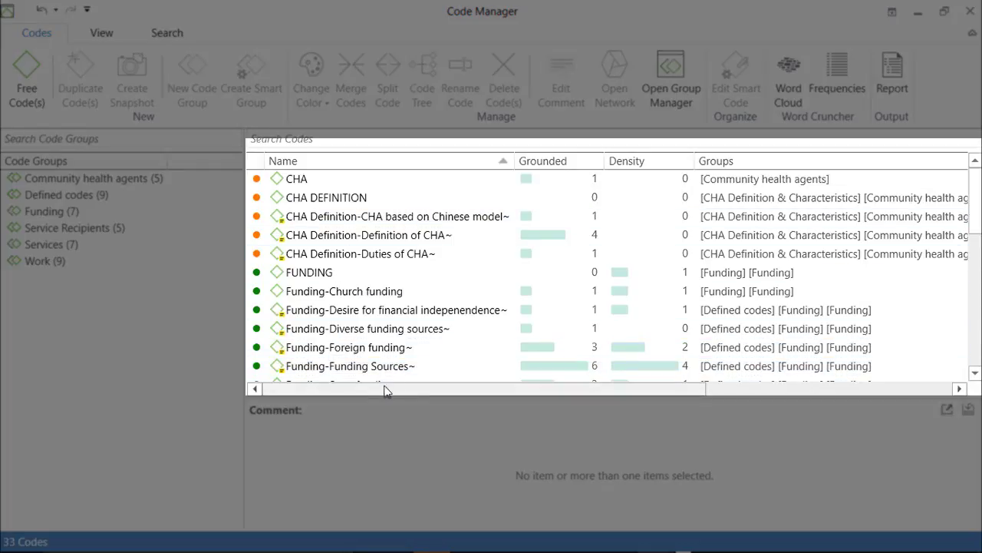
pyautogui.moveTo(386, 400); pyautogui.dragTo(384, 460)
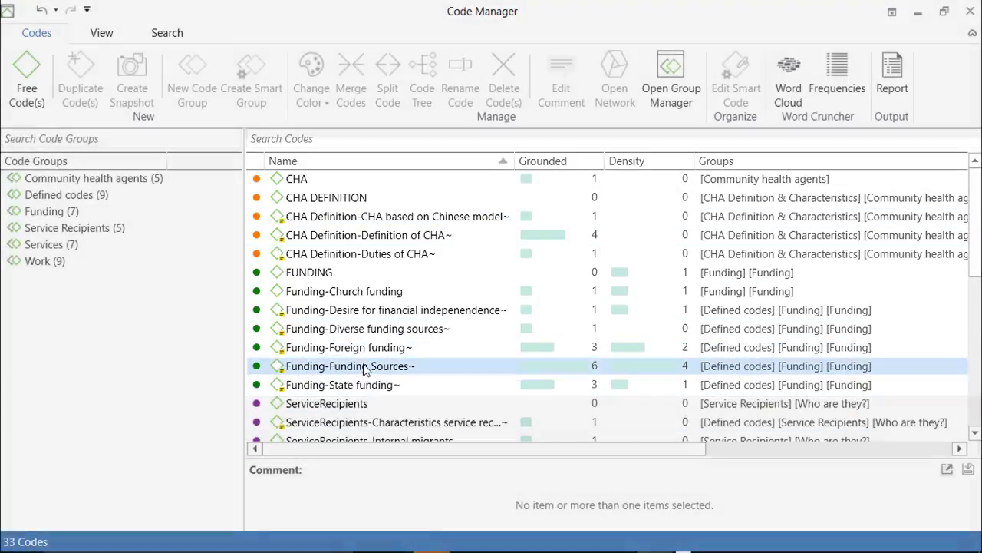
pyautogui.click(361, 366)
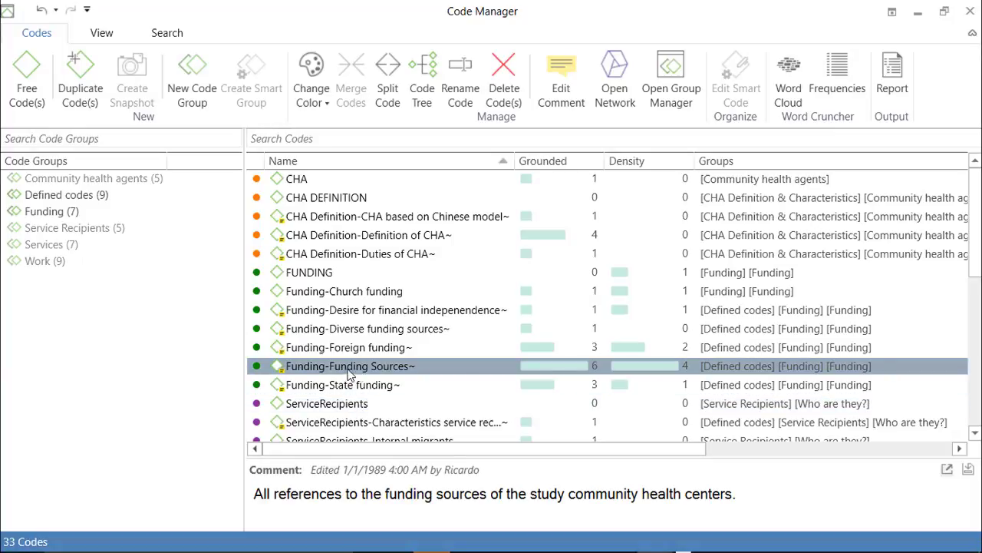
# - Create a Codes Report for Funding-Funding Sources with comments, quotations and their content included
pyautogui.click(894, 73)
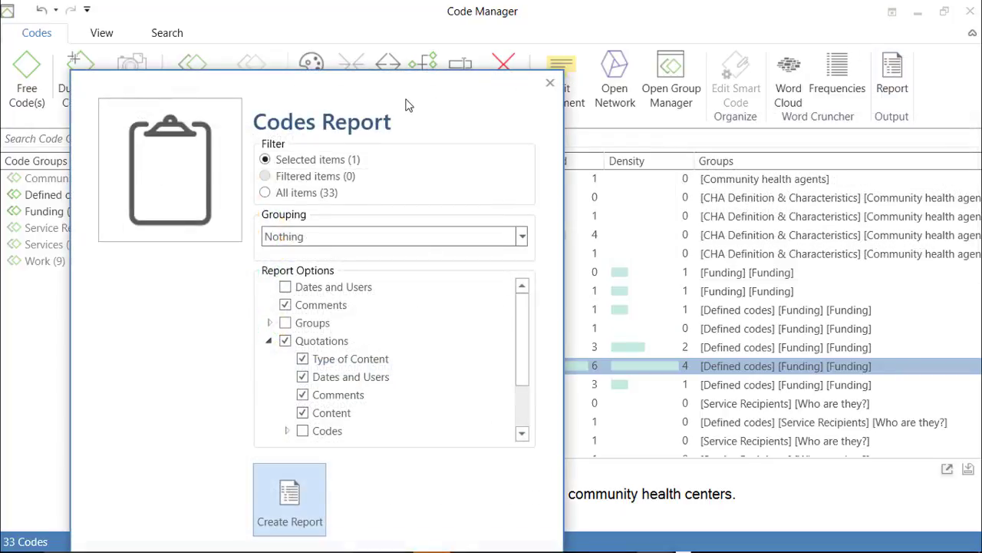
pyautogui.moveTo(405, 94); pyautogui.dragTo(400, 21)
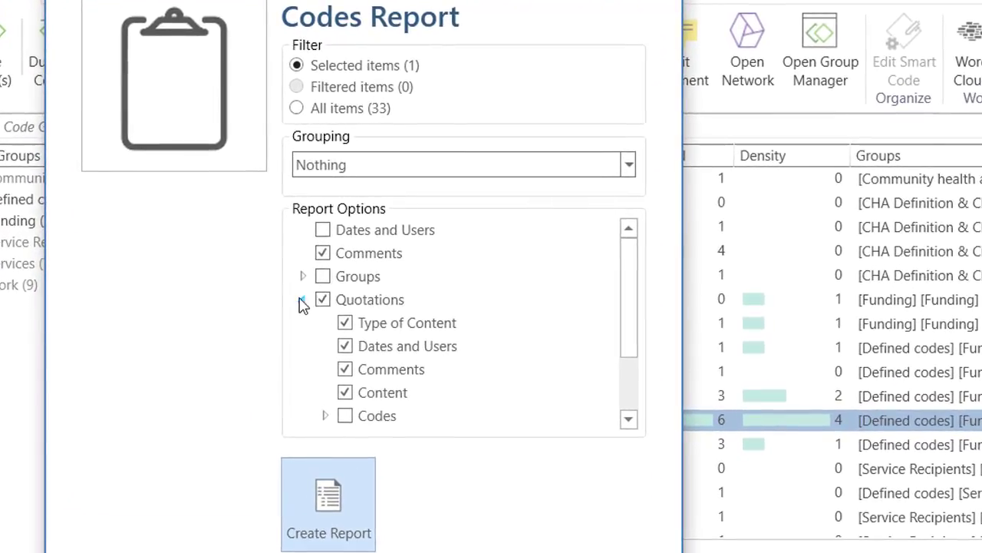
pyautogui.click(322, 300)
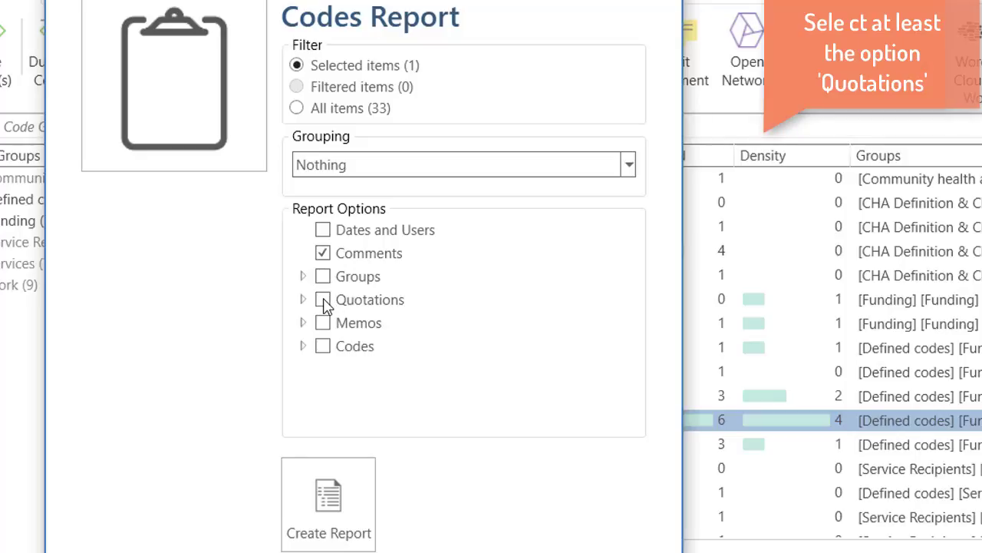
pyautogui.click(323, 300)
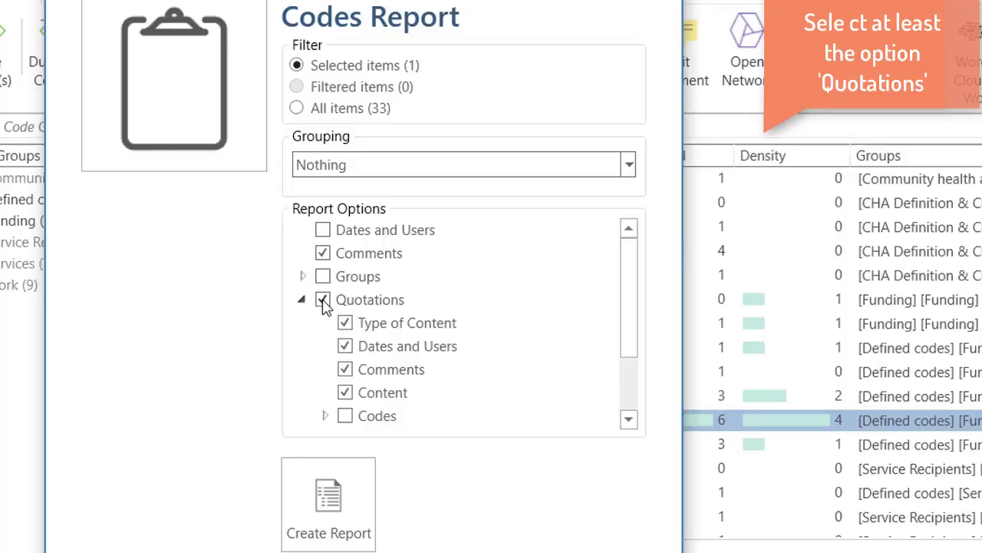
pyautogui.click(345, 391)
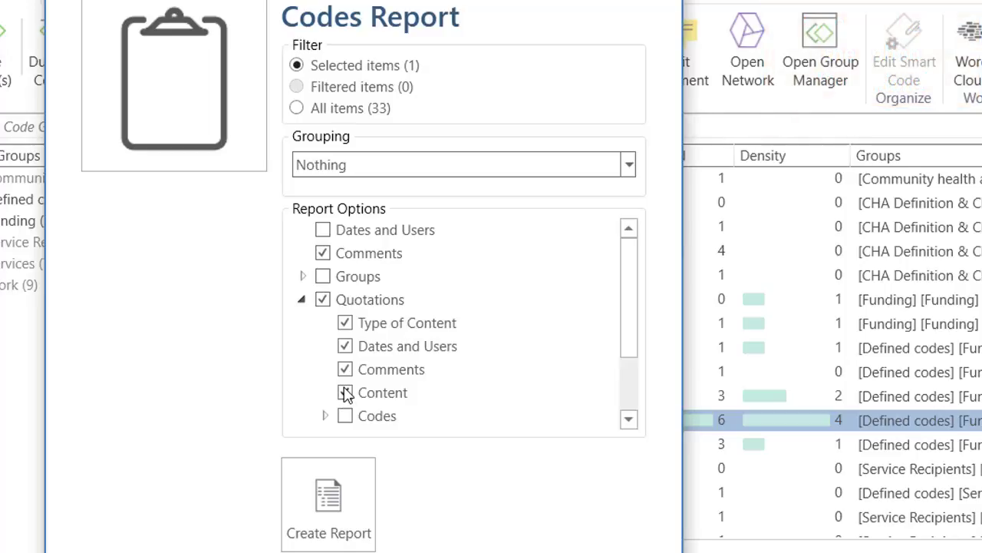
pyautogui.click(345, 392)
pyautogui.click(332, 495)
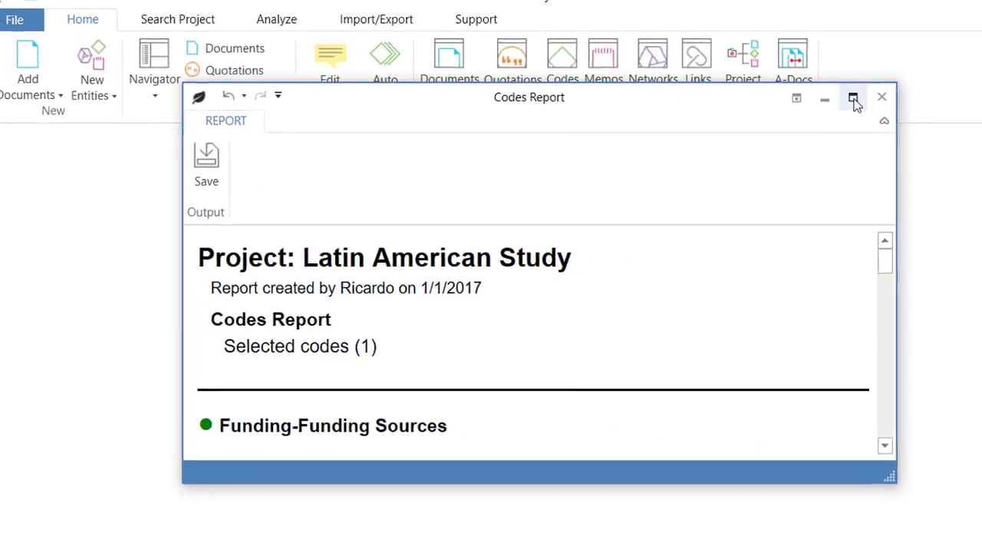
# - Maximize the Codes Report, select the code heading and comment, and scroll through quotations to 9:2
pyautogui.click(895, 93)
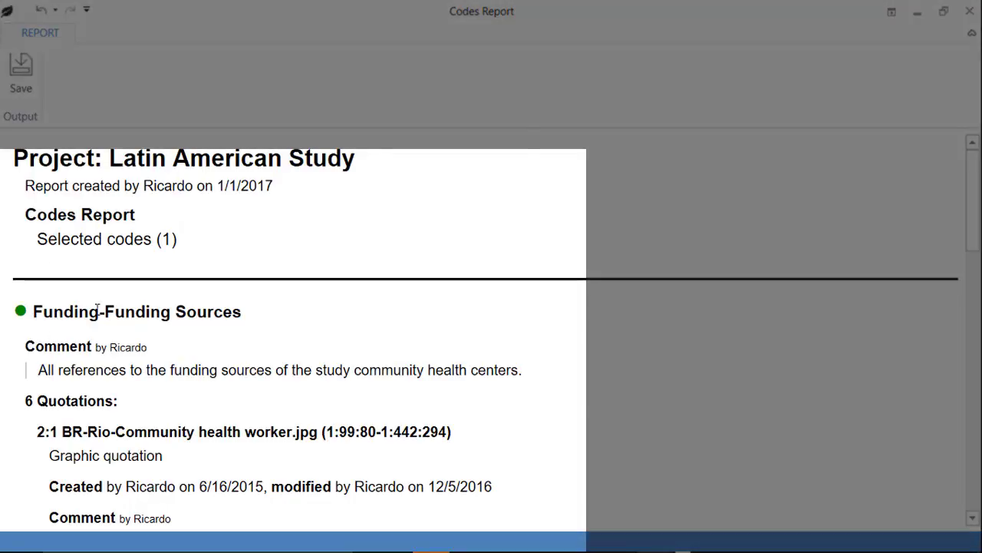
pyautogui.moveTo(243, 314); pyautogui.dragTo(34, 318)
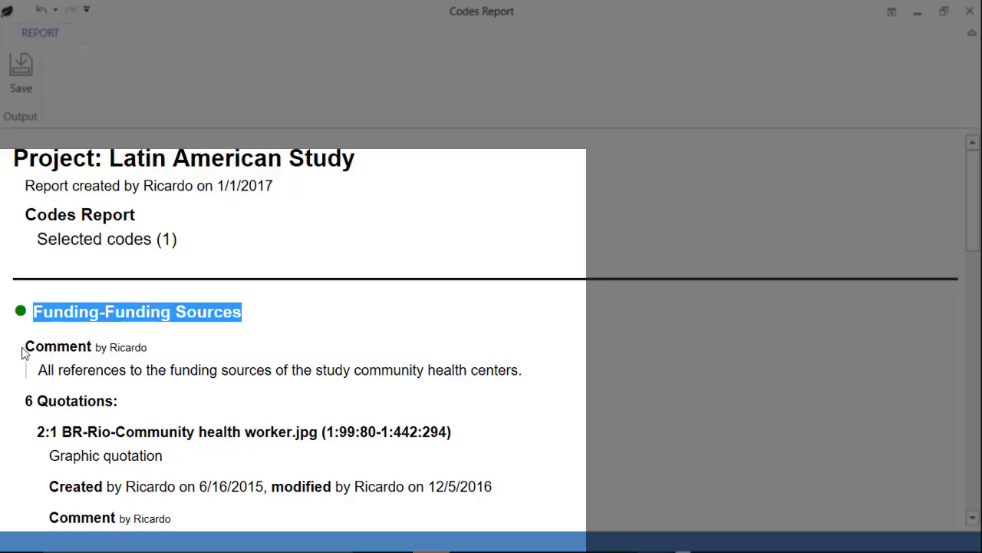
pyautogui.moveTo(23, 351); pyautogui.dragTo(548, 382)
pyautogui.scroll(-3, 563, 397)
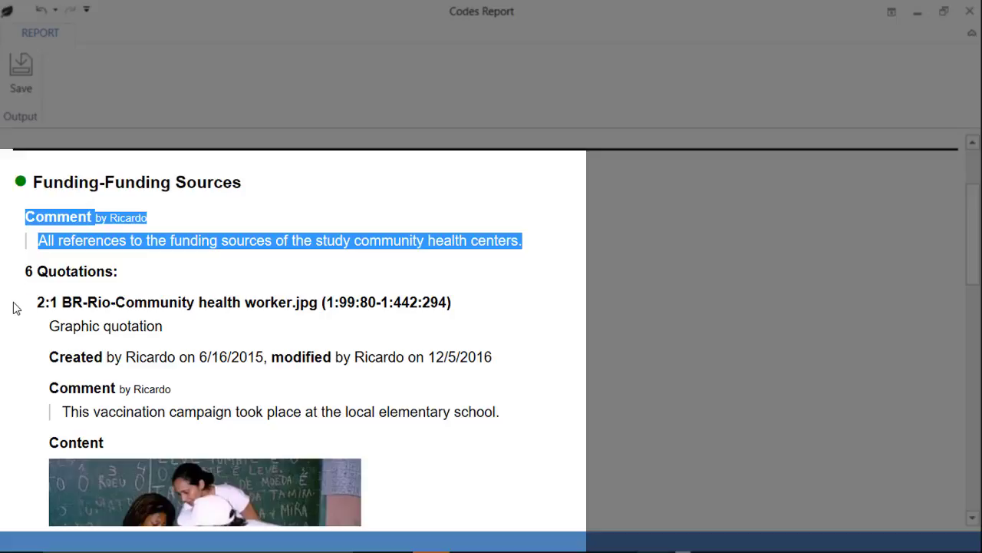
pyautogui.scroll(-3, 188, 412)
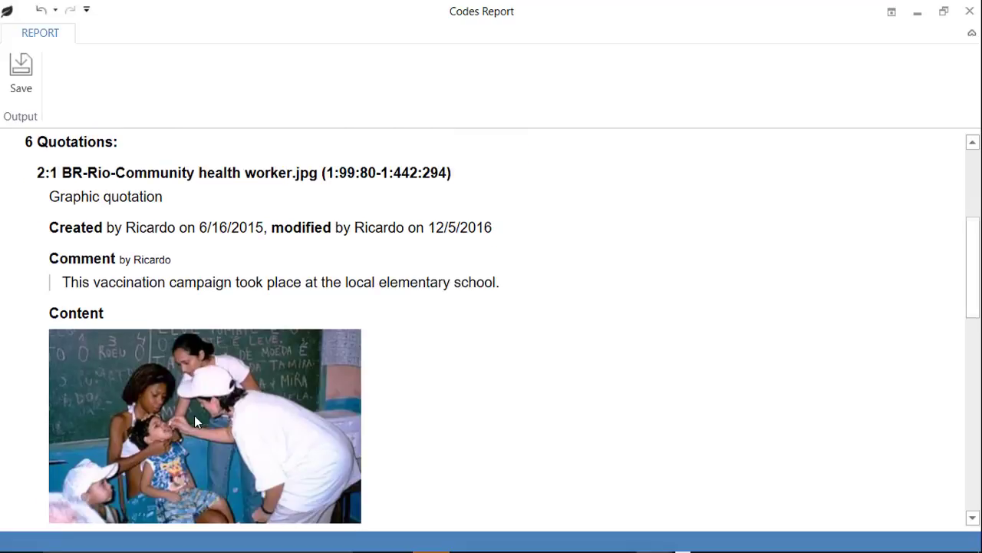
pyautogui.scroll(-12, 195, 415)
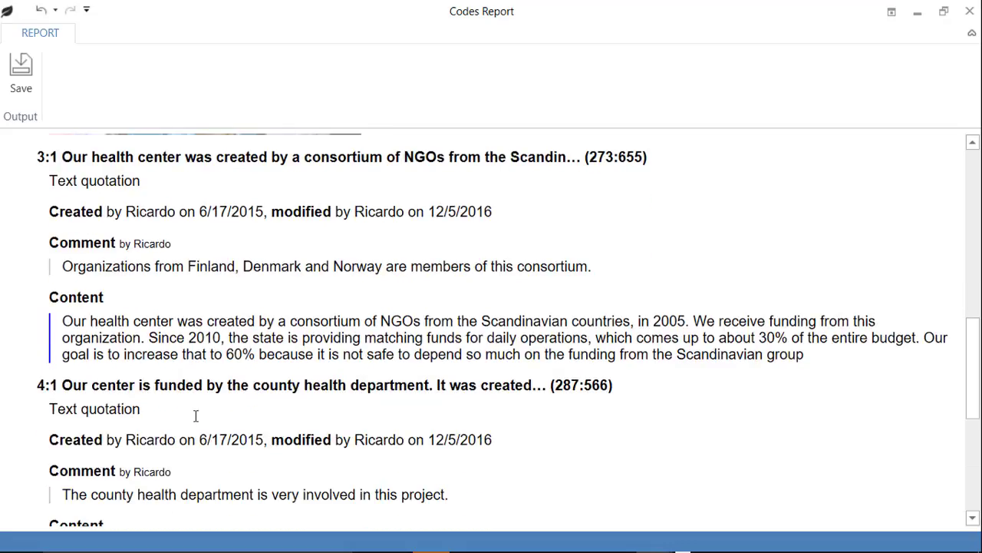
pyautogui.scroll(-15, 195, 417)
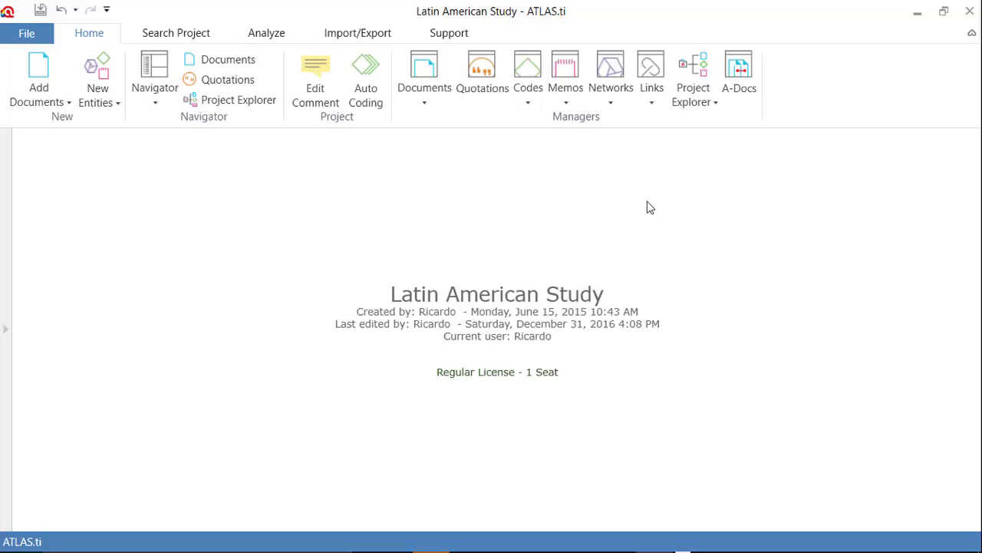
# - Open the Query Tool from the Analyze tab
pyautogui.click(269, 36)
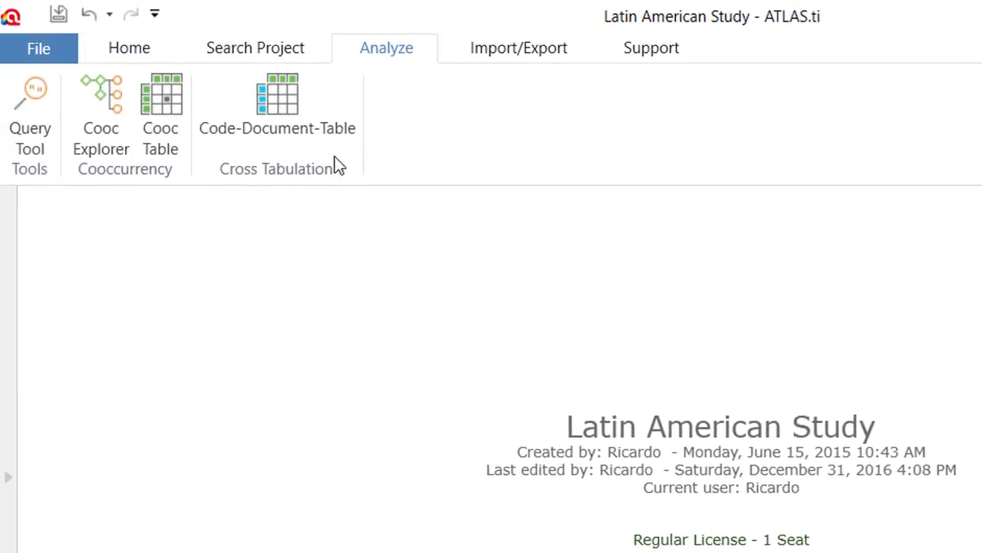
pyautogui.click(33, 94)
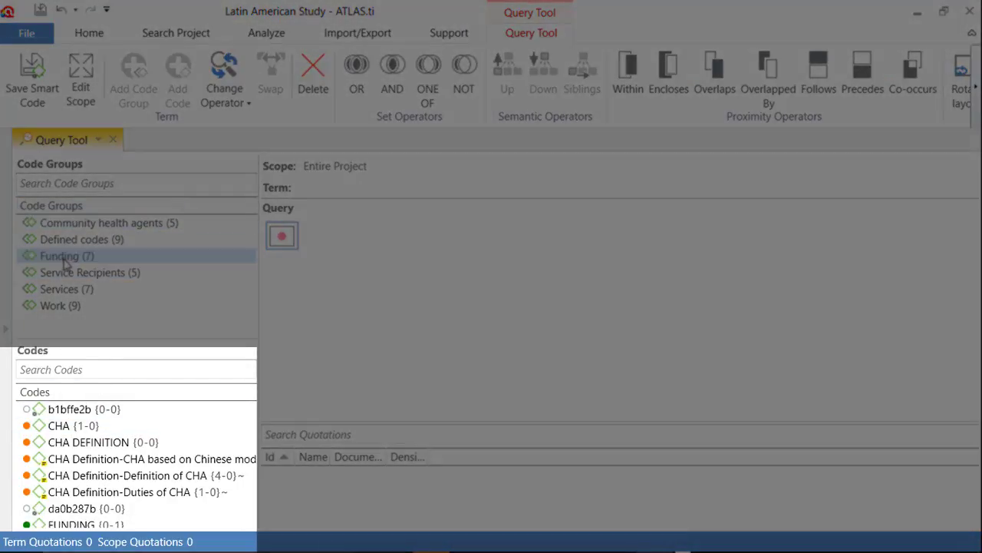
# - Query the Funding-Funding Sources code, enlarge the six-quotation results, and open the report type choices
pyautogui.moveTo(249, 418); pyautogui.dragTo(247, 439)
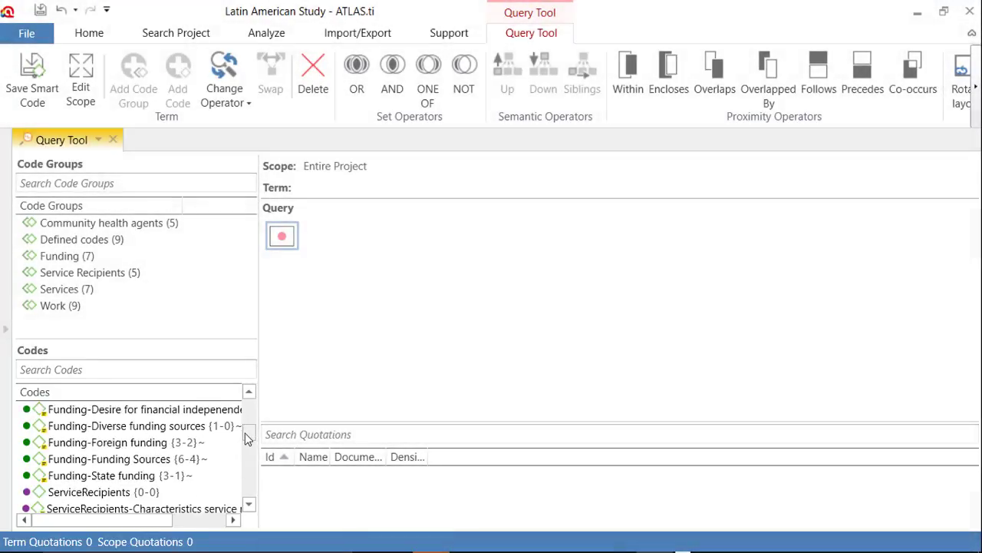
pyautogui.doubleClick(139, 460)
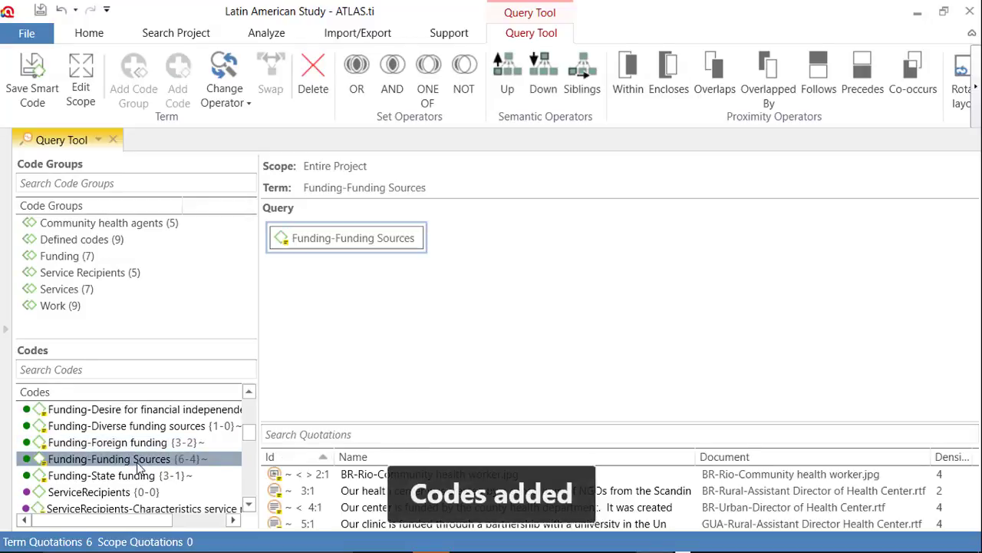
pyautogui.moveTo(345, 425); pyautogui.dragTo(341, 271)
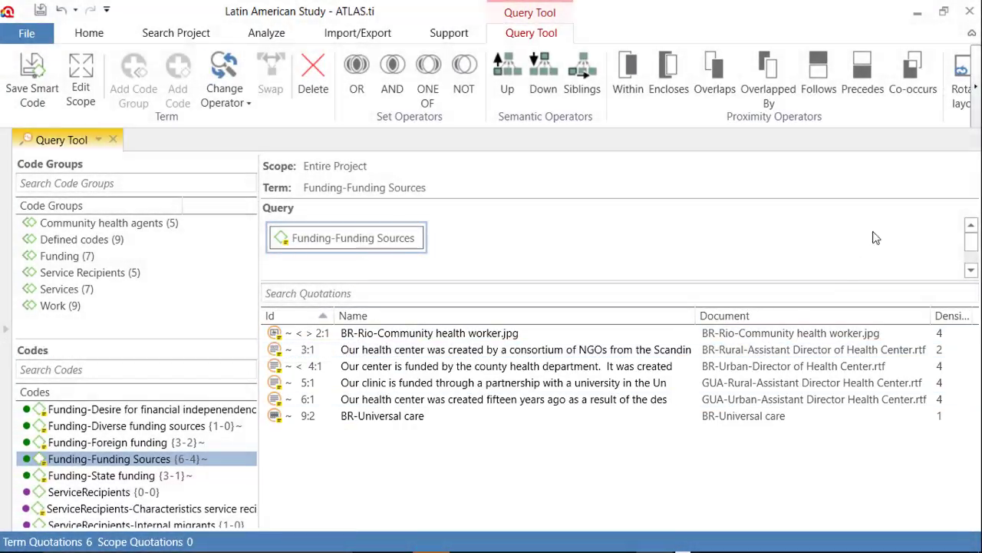
pyautogui.click(975, 87)
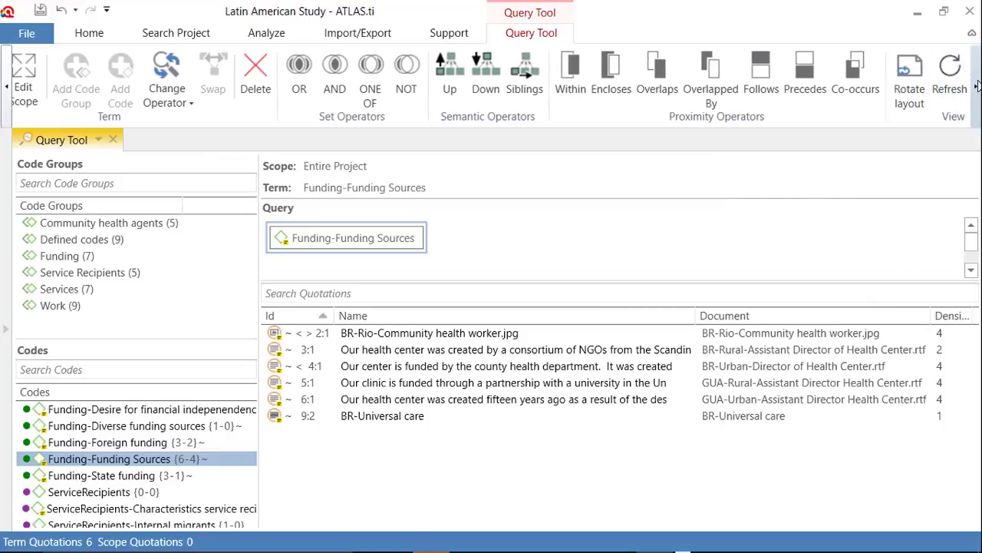
pyautogui.click(959, 77)
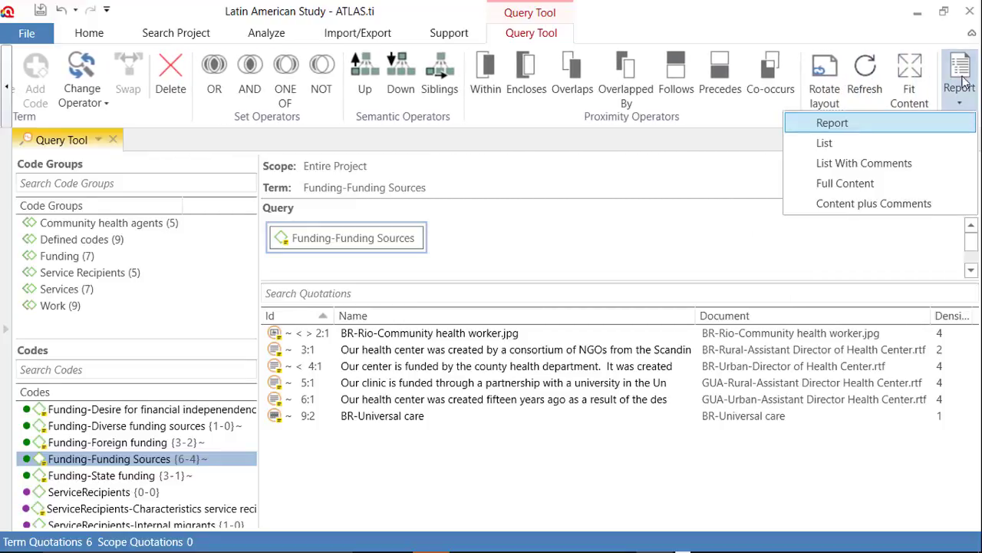
# - Choose the customizable Report option and include Comments, Content and Codes in the query report
pyautogui.click(831, 125)
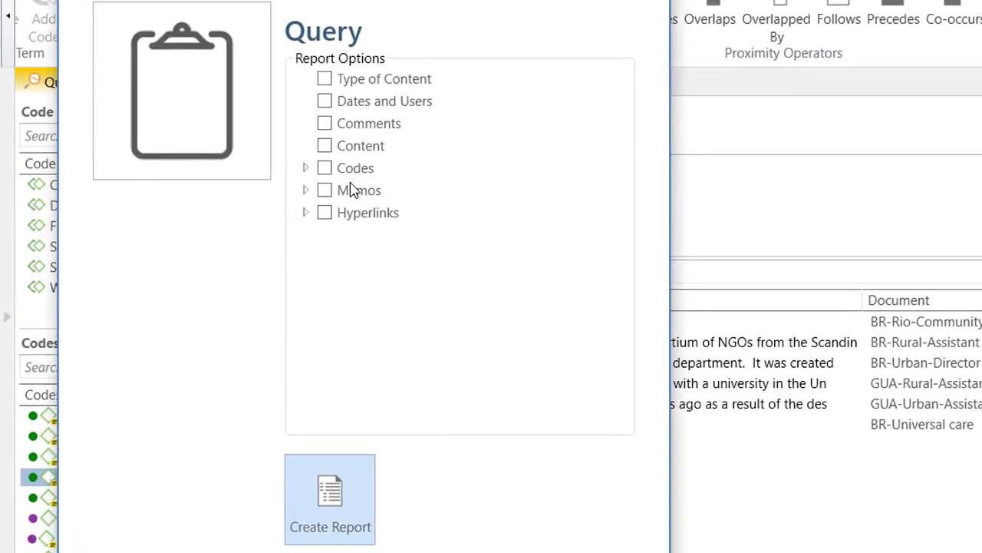
pyautogui.click(326, 126)
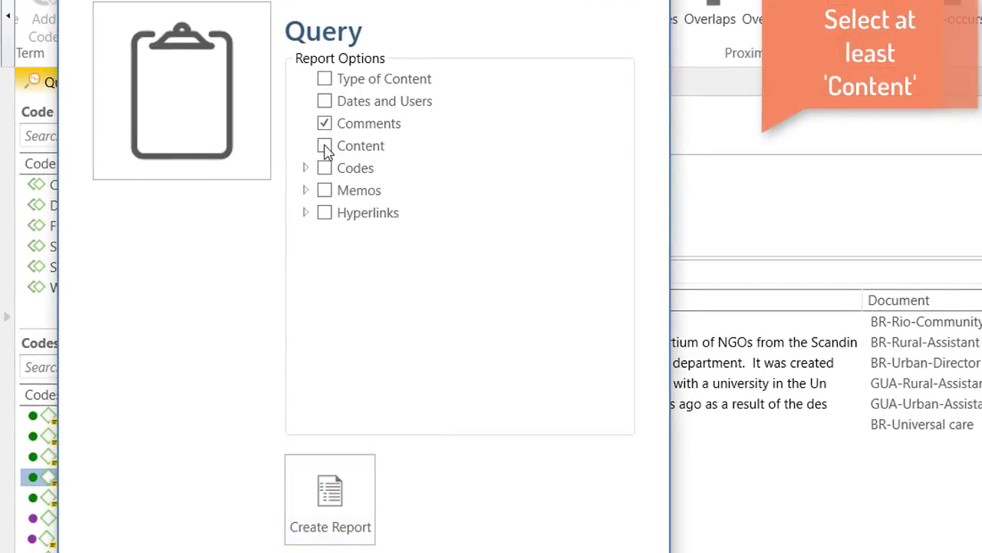
pyautogui.click(325, 148)
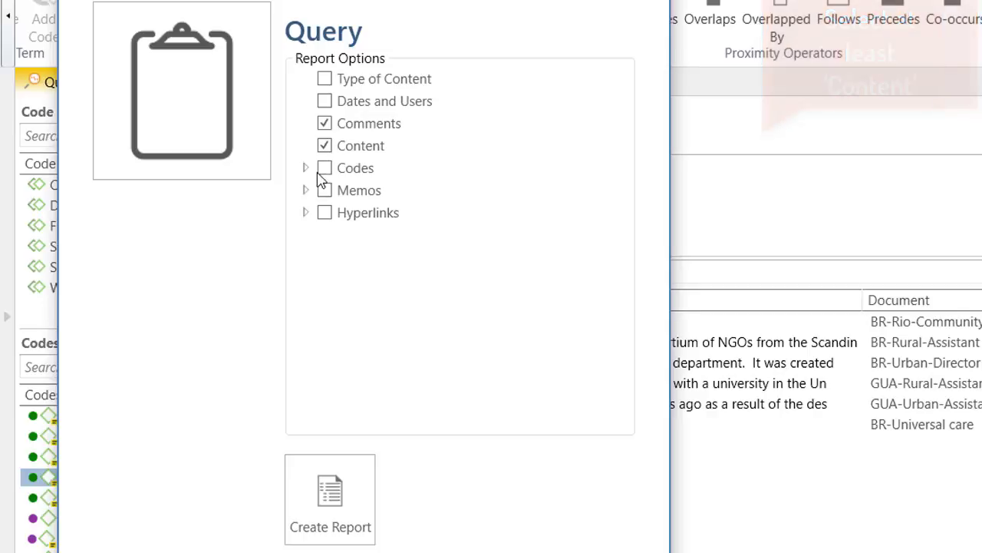
pyautogui.click(324, 169)
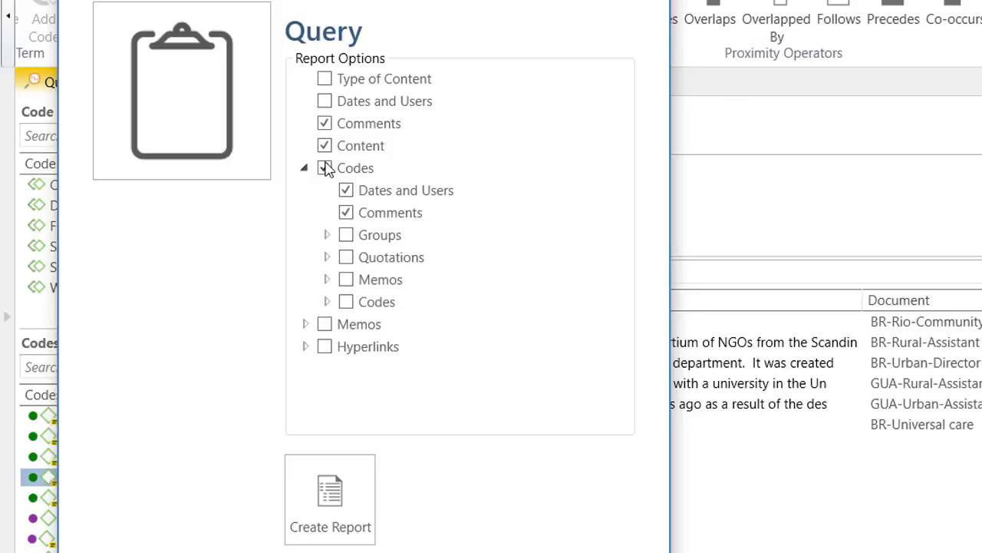
# - Generate the Funding-Funding Sources query report, maximize it, and scroll through its six quotations
pyautogui.click(332, 500)
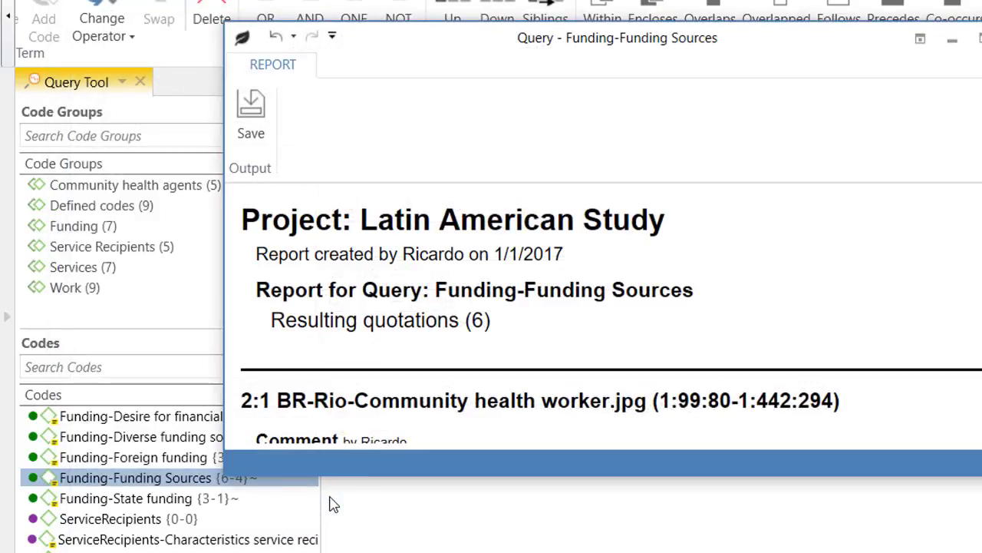
pyautogui.click(980, 40)
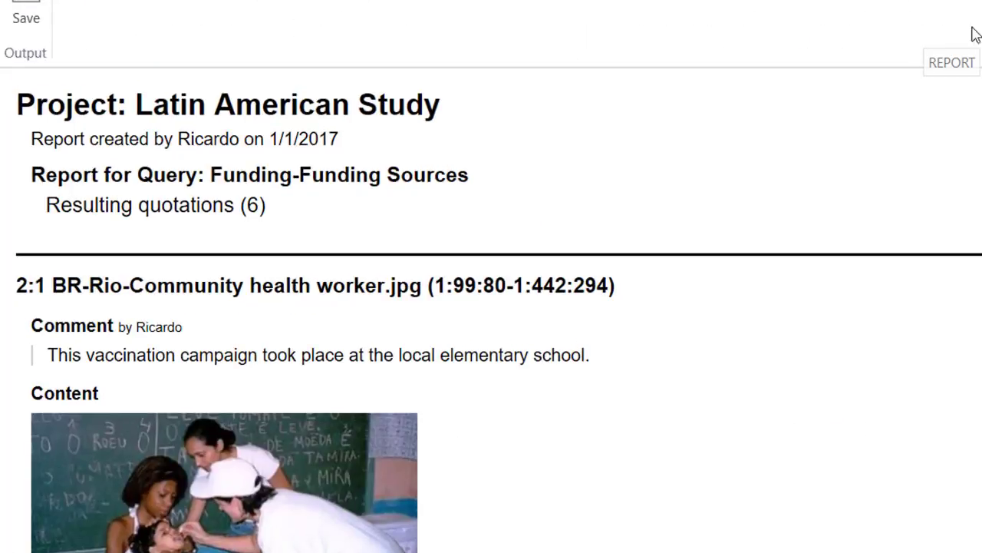
pyautogui.scroll(-7, 491, 307)
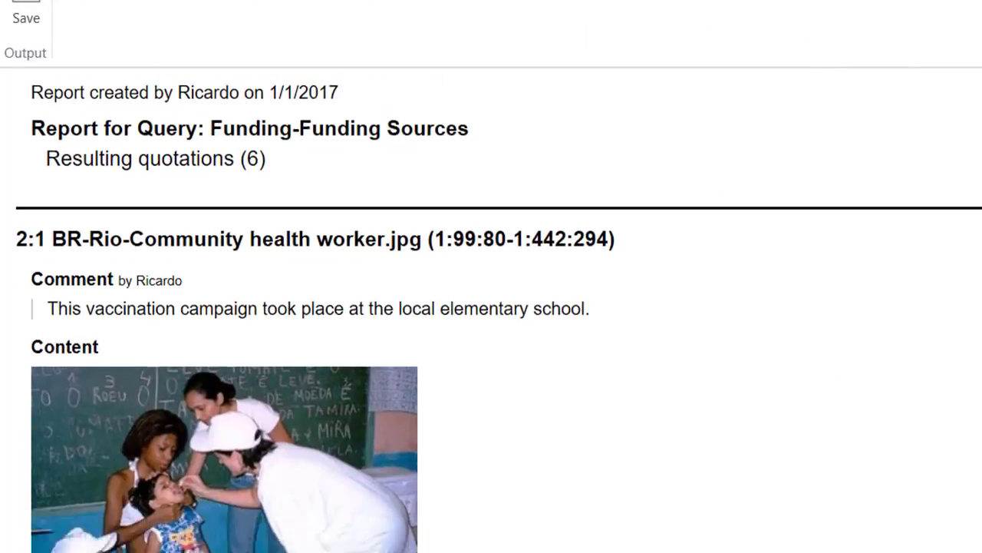
pyautogui.scroll(-20, 491, 307)
pyautogui.scroll(-7, 491, 307)
pyautogui.scroll(20, 491, 307)
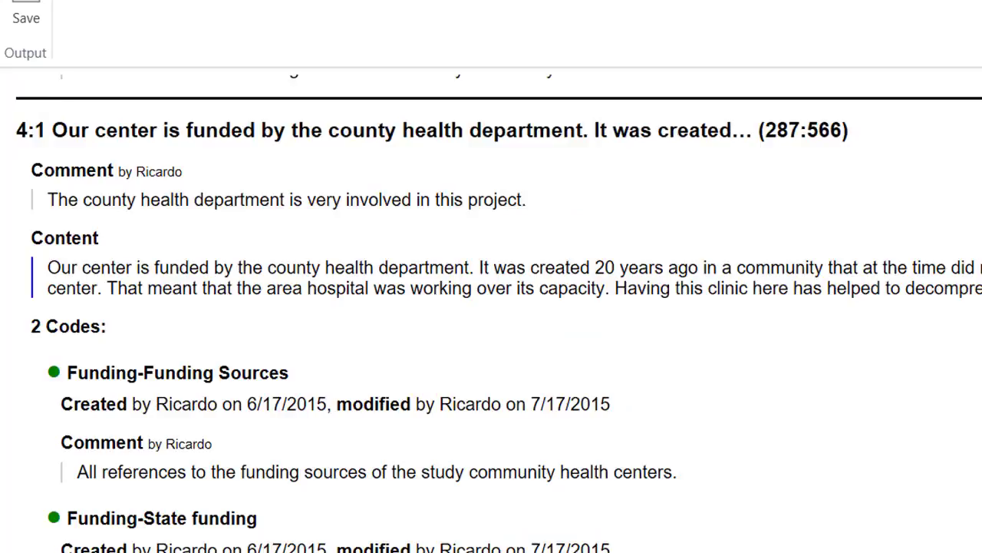